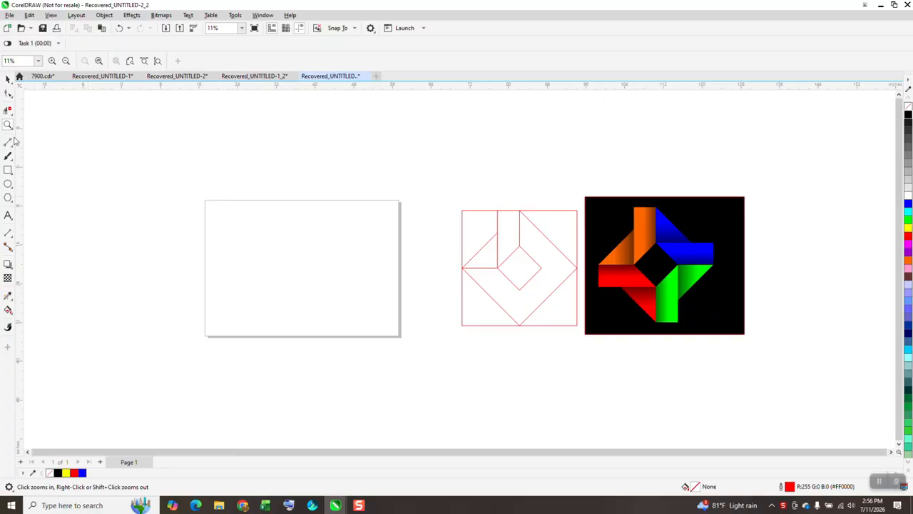
Step: Draw a square about 13.85 inches per side and centre it on the page
left_click_drag(202, 174, 587, 357)
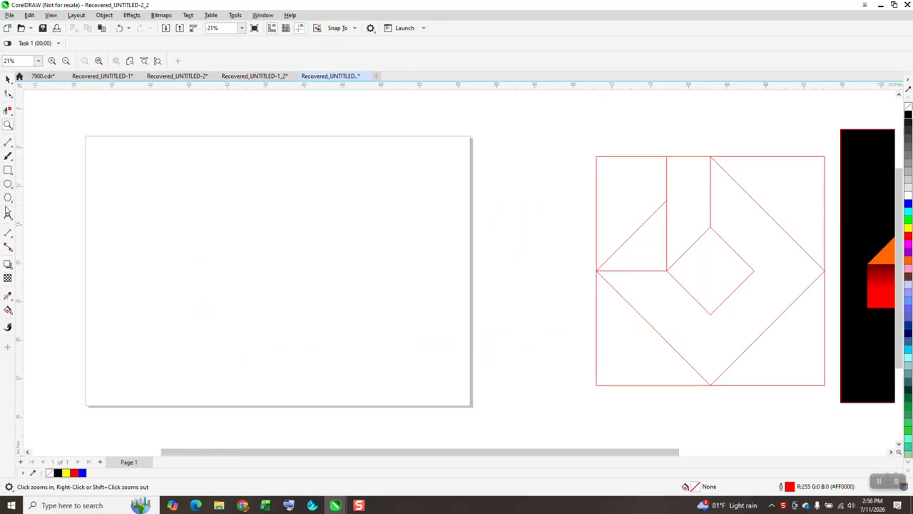
left_click(8, 169)
left_click_drag(363, 204, 227, 340)
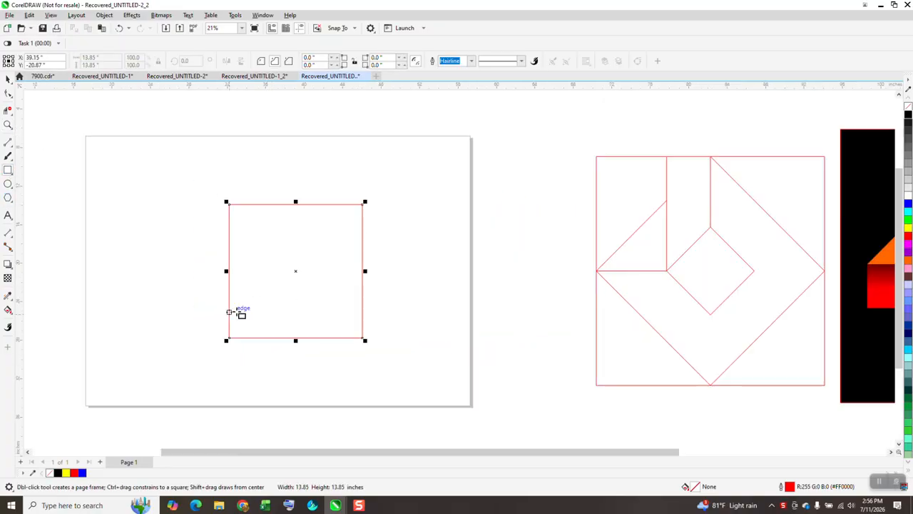
key("p")
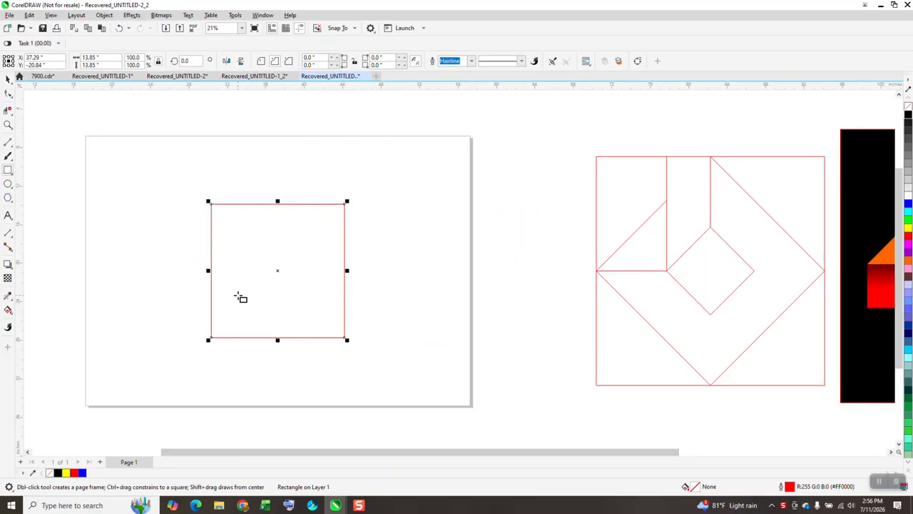
Step: Add a smaller concentric copy inside the square and rotate both squares 45 degrees
left_click_drag(349, 201, 307, 241)
left_click(7, 79)
left_click_drag(173, 169, 354, 348)
left_click(185, 61)
key("Return")
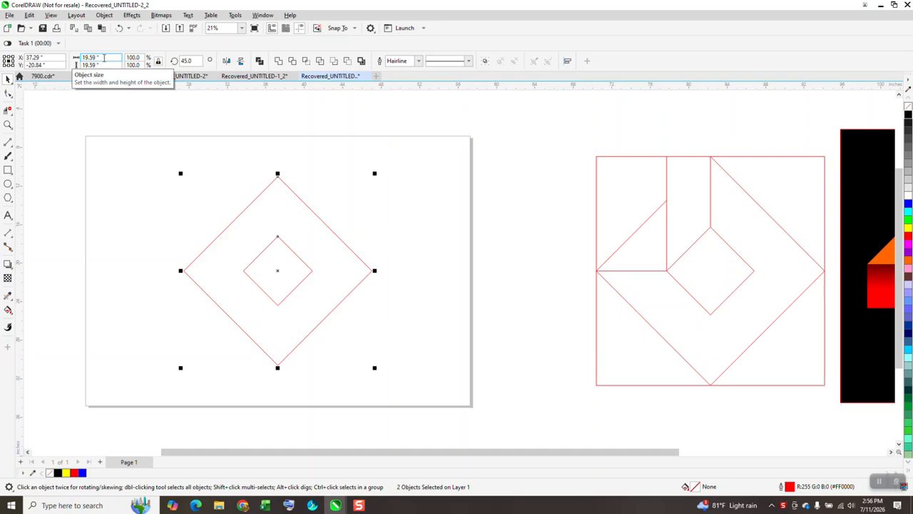
Step: Frame the outer diamond with a square and draw straight lines from the inner diamond's top and left corners to the frame
double_click(9, 171, "shift")
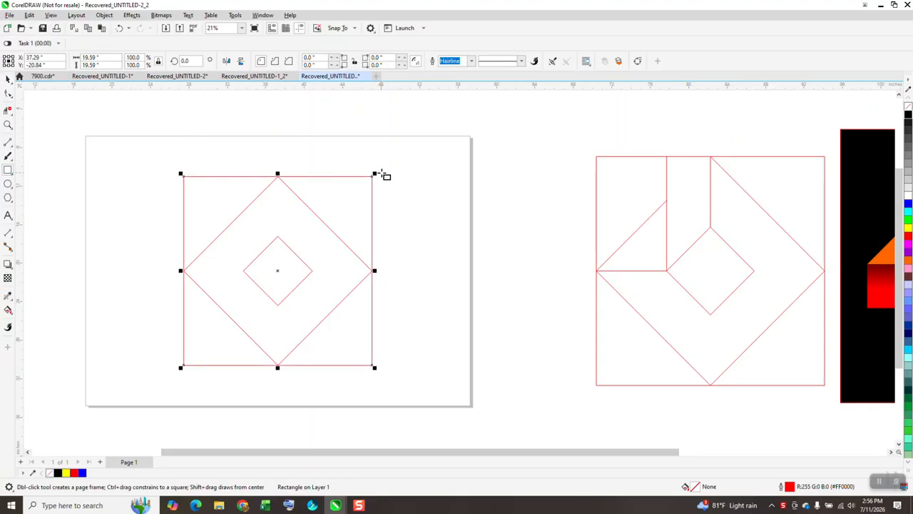
left_click(8, 143)
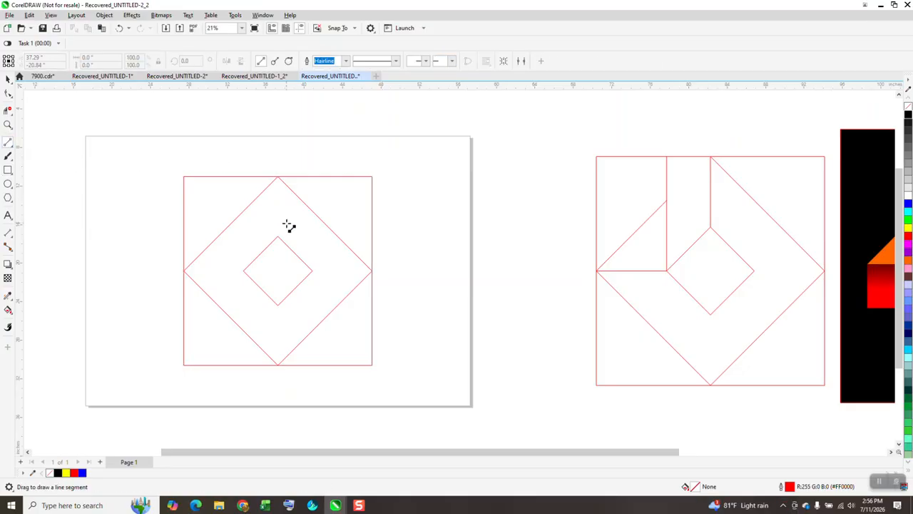
left_click_drag(278, 236, 278, 177)
left_click_drag(244, 271, 184, 271)
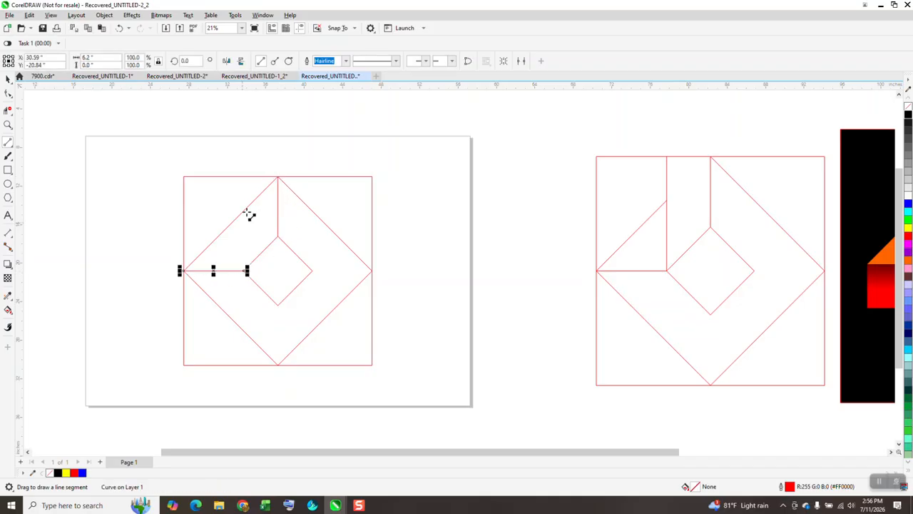
left_click_drag(245, 271, 246, 176)
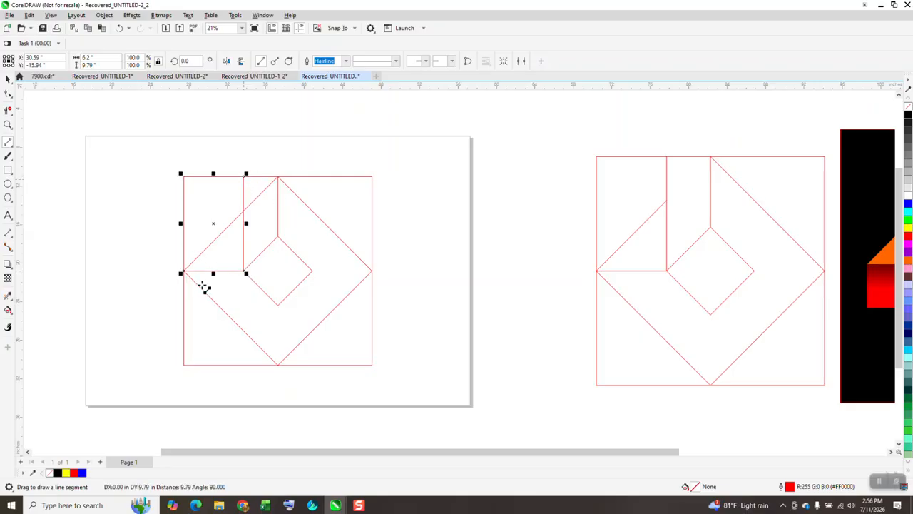
Step: Delete the outer diamond's upper-left edge segment between the two vertical lines
left_click(7, 124)
scroll(276, 264, "up", 3)
scroll(293, 271, "down", 2)
scroll(299, 265, "down", 1)
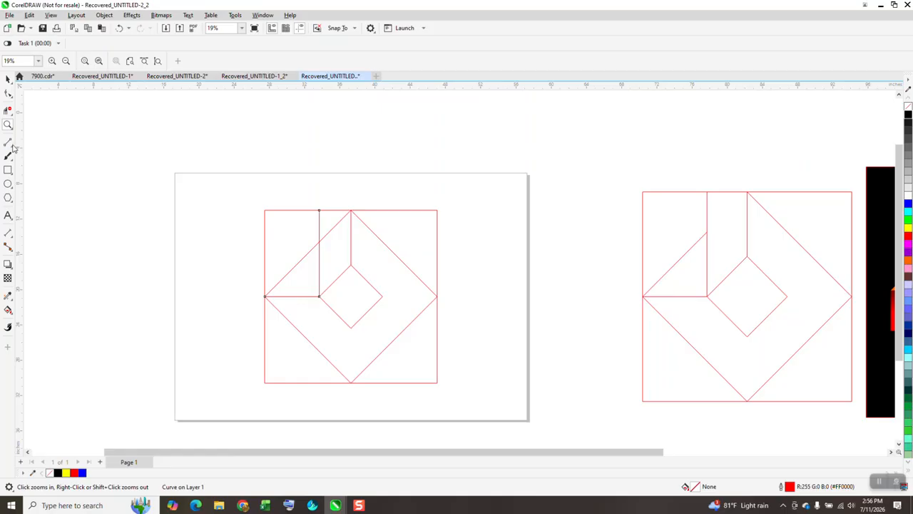
left_click(8, 111)
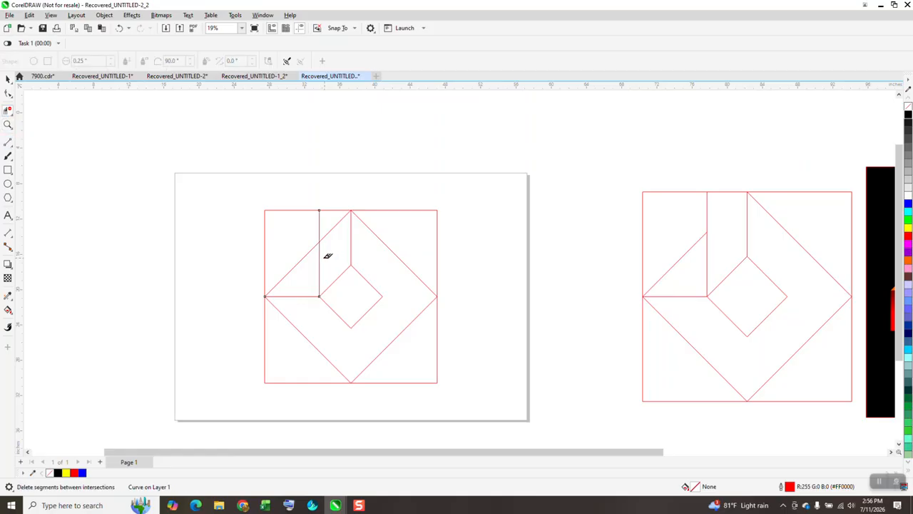
scroll(290, 220, "down", 2)
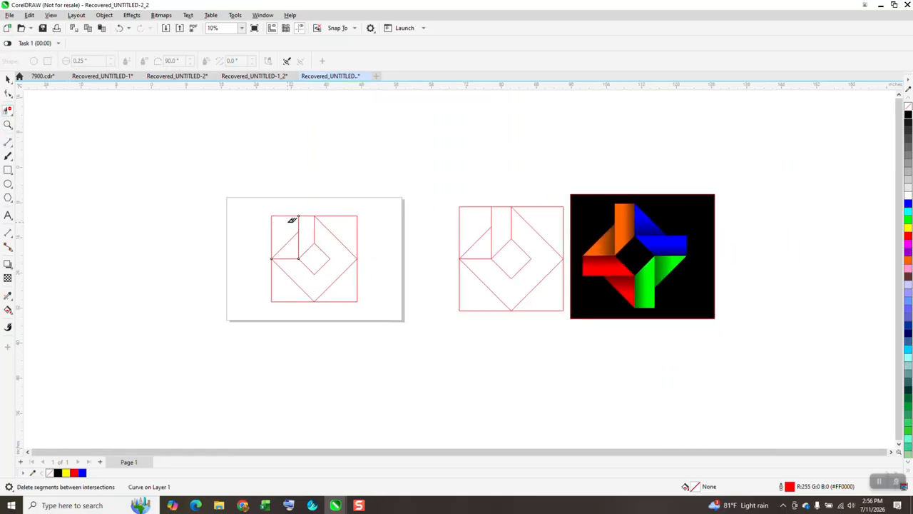
Step: Group all the line work drawn on the page into one object
left_click(8, 79)
left_click_drag(247, 188, 387, 328)
key("ctrl+g")
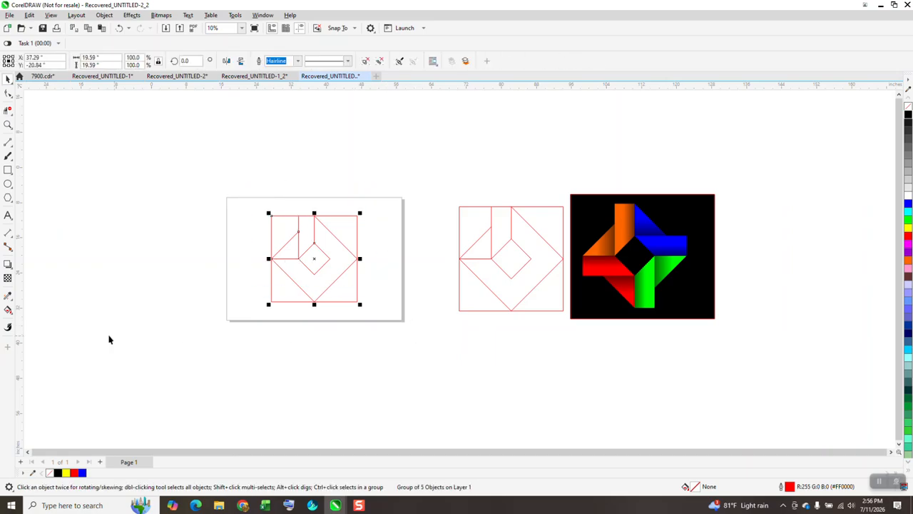
Step: Smart-fill the left triangle and the adjoining upper vertical band with blue and no outline
left_click(8, 309)
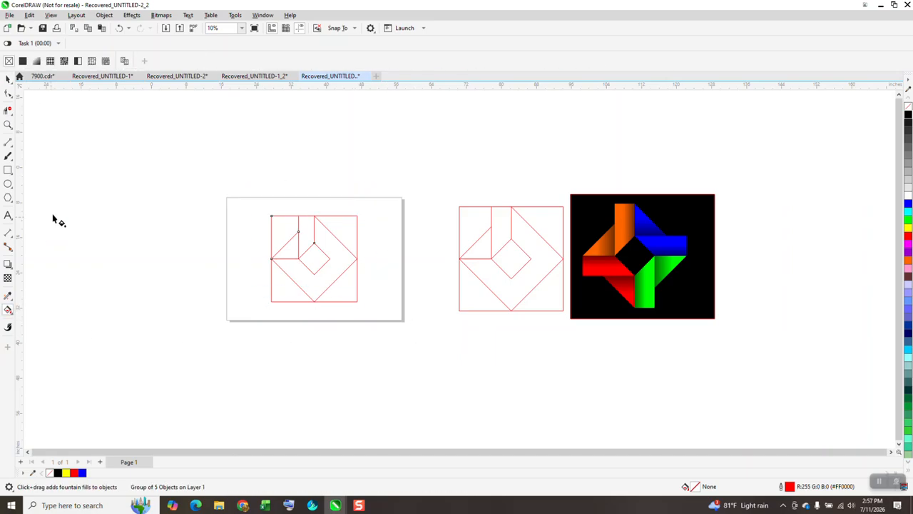
left_click(11, 313)
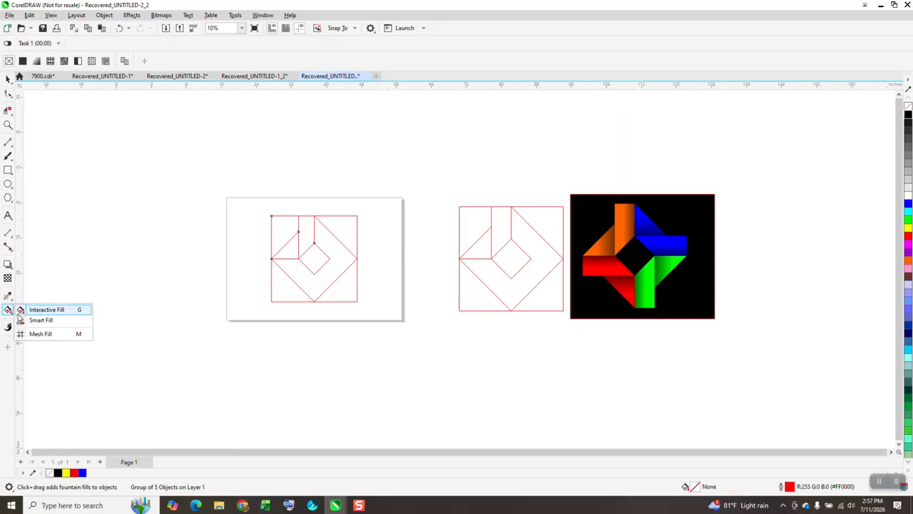
left_click(41, 320)
left_click(287, 251)
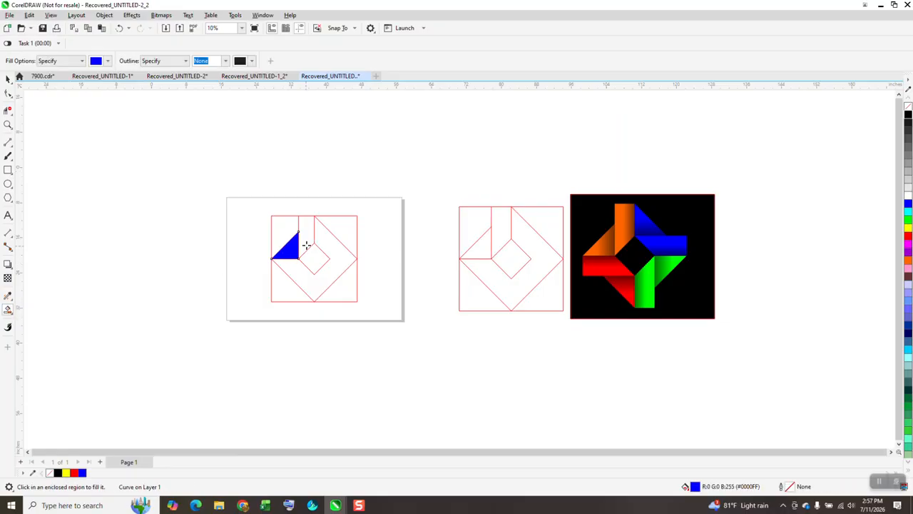
left_click(306, 237)
Step: Move the grouped line drawing off the page to its left, leaving the blue pieces in place
left_click(9, 82)
left_click(357, 245)
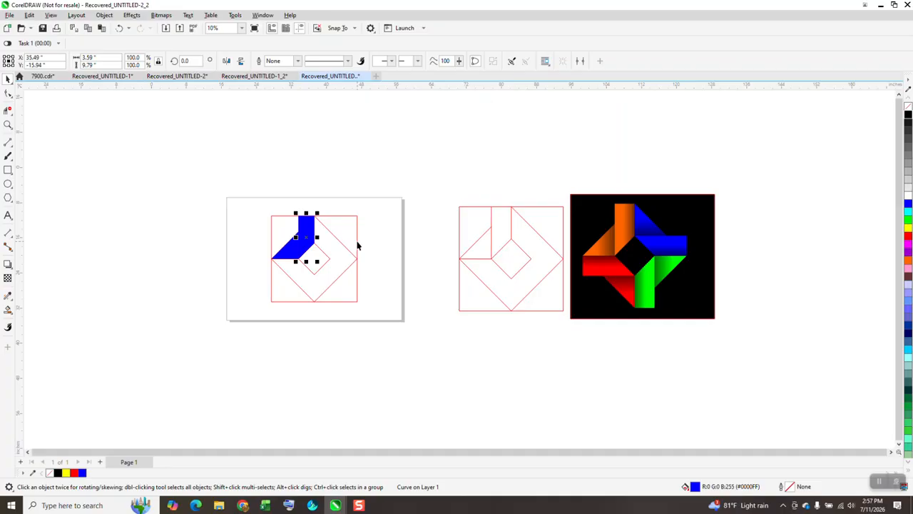
left_click_drag(352, 227, 147, 227)
Step: Try to apply a linear fountain fill ending in black across the blue triangle
left_click(8, 125)
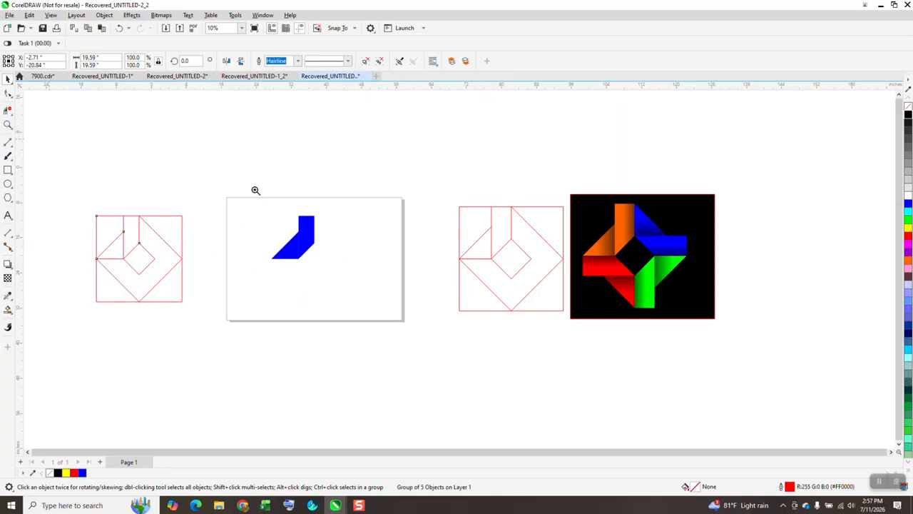
left_click_drag(286, 198, 350, 269)
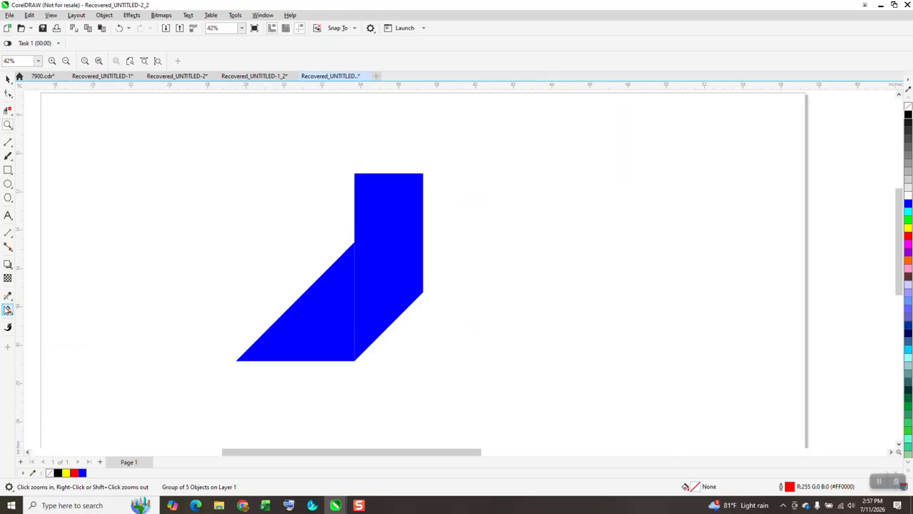
left_click(8, 309)
left_click(32, 309)
left_click_drag(284, 334, 399, 331)
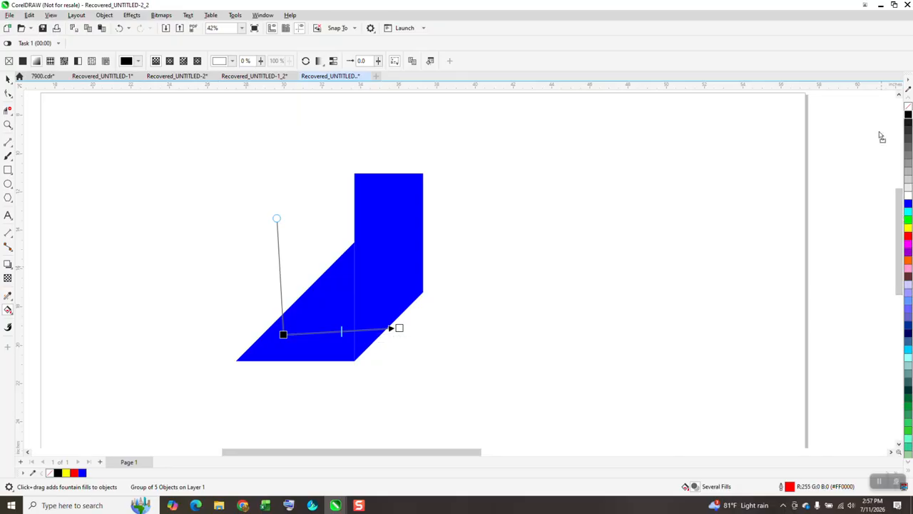
left_click(400, 327)
left_click(8, 78)
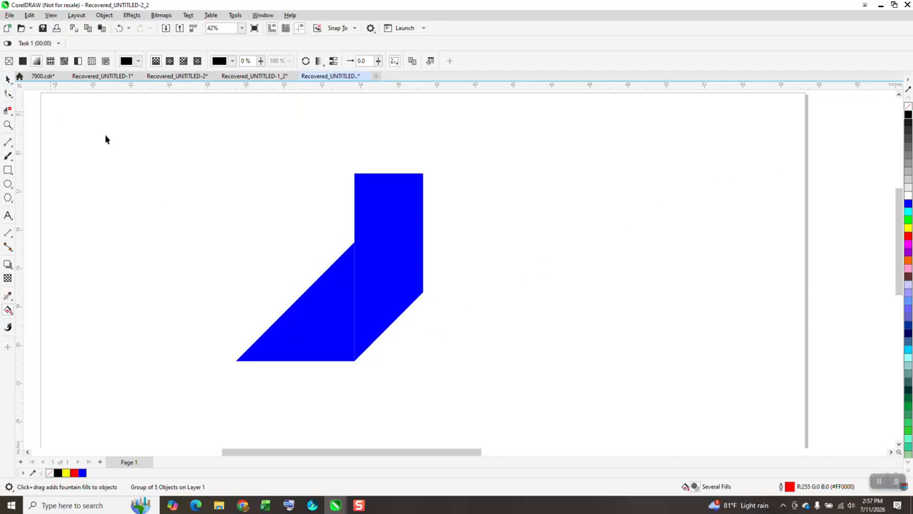
Step: Apply a horizontal linear fountain fill to the blue triangle, running from blue to black at the vertical band
left_click(322, 300)
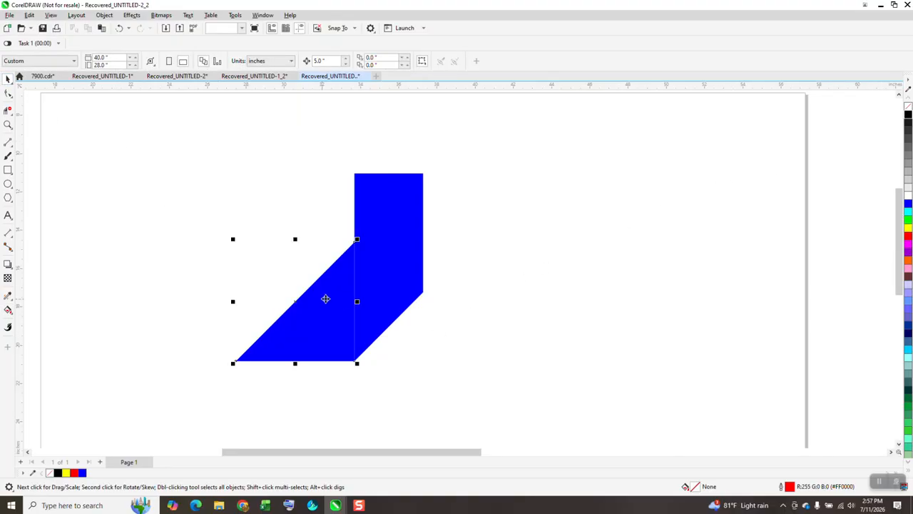
left_click(10, 311)
left_click(28, 308)
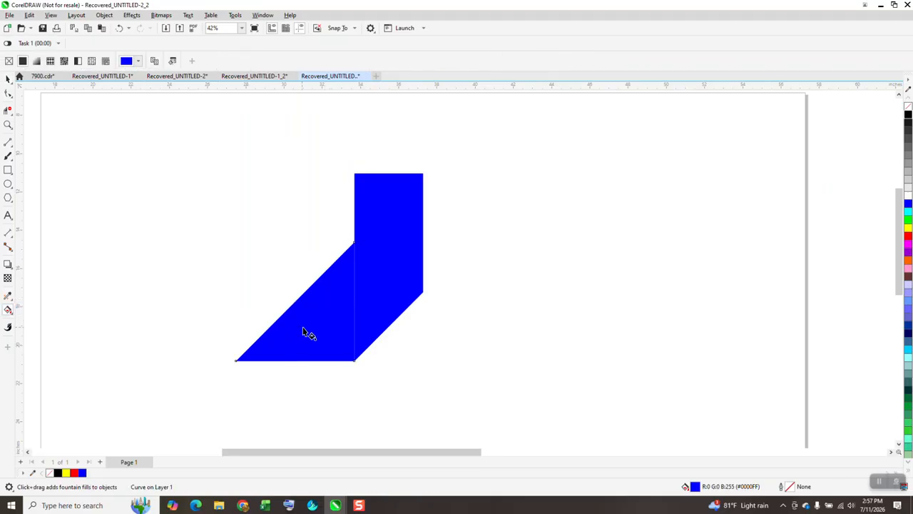
left_click_drag(302, 326, 389, 318)
left_click_drag(907, 125, 383, 323)
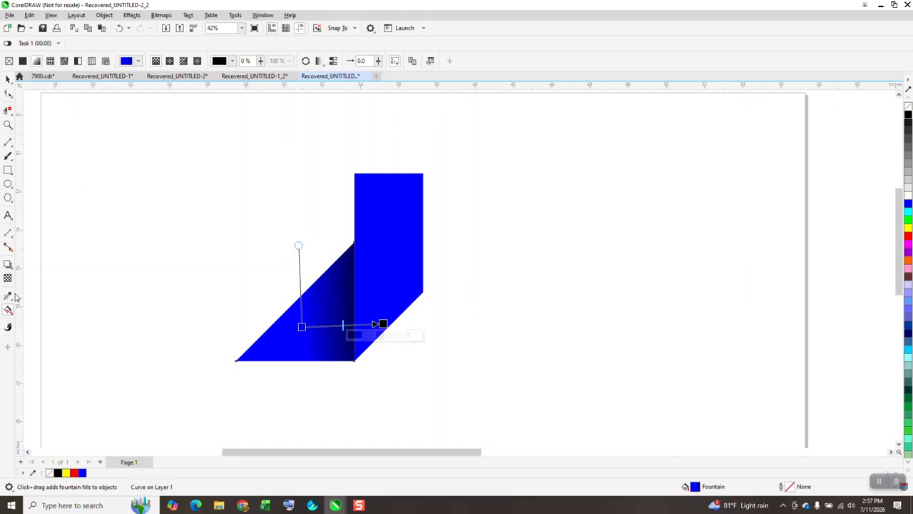
Step: Copy the triangle's blue-to-black fountain fill onto the vertical band with the attributes eyedropper
left_click(12, 301)
left_click(44, 306)
left_click(312, 328)
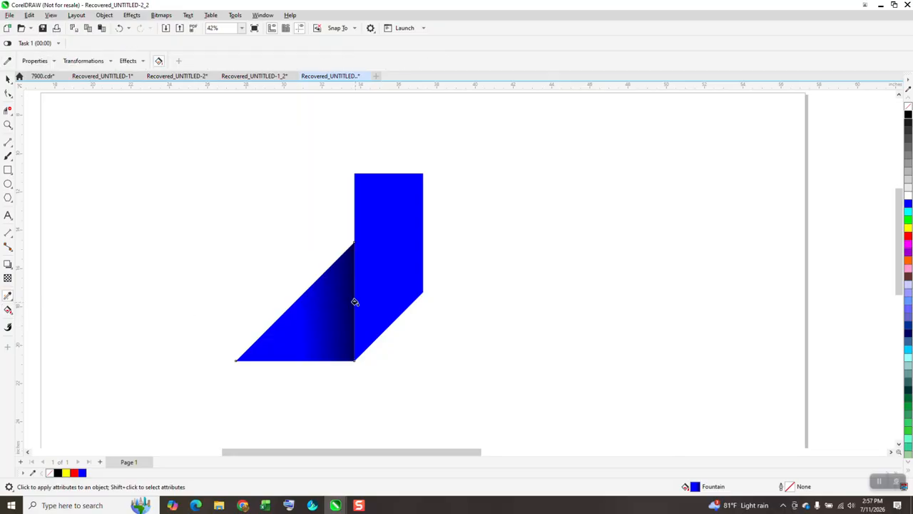
left_click(381, 276)
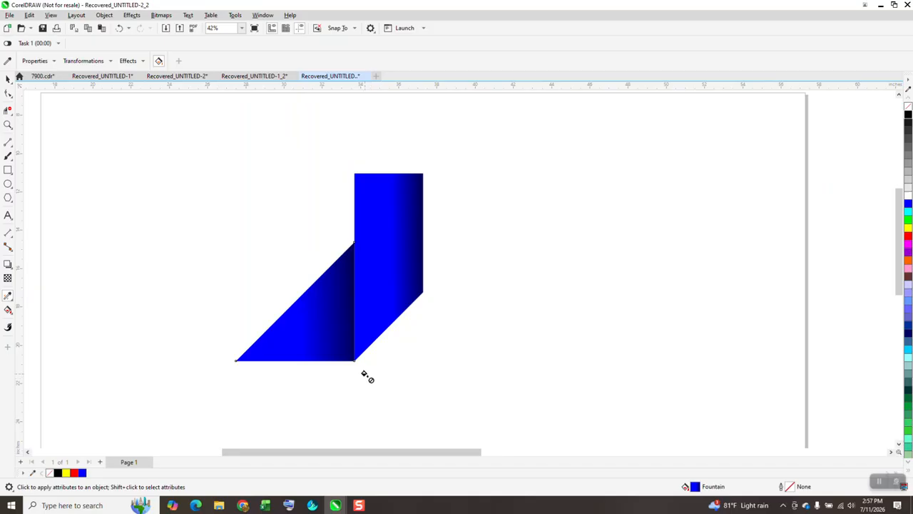
Step: Duplicate both gradient pieces and shift the copy about 25 inches to the right of the originals
left_click(8, 78)
scroll(270, 244, "down", 1)
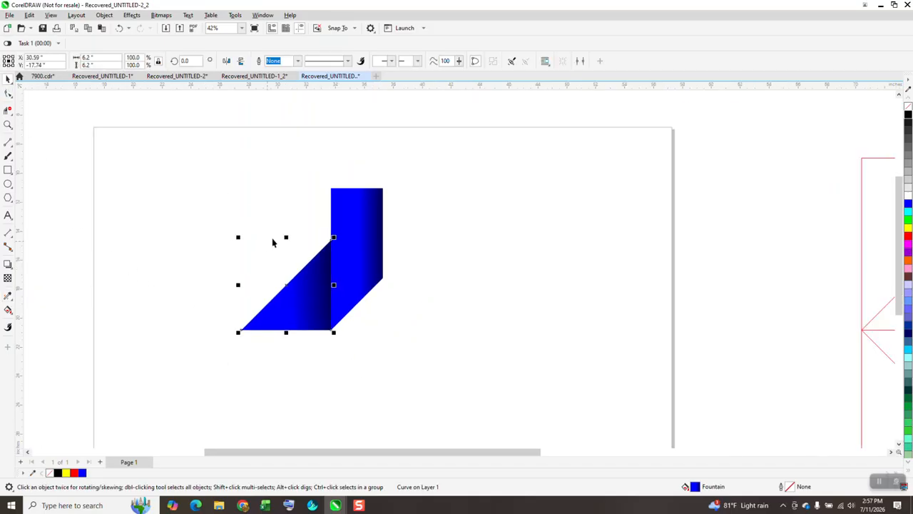
left_click_drag(162, 149, 505, 447)
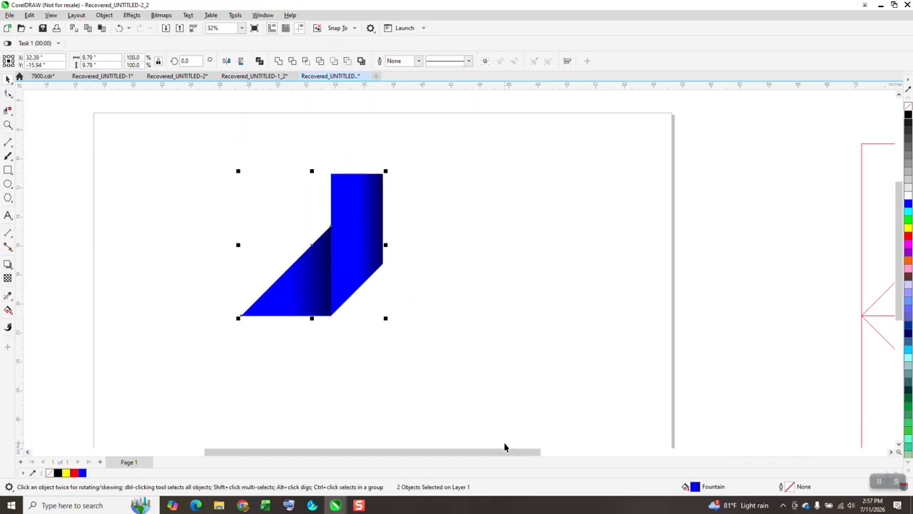
key("ctrl+v")
key("Right")
key("Right")
key("Right")
key("Right")
key("Right")
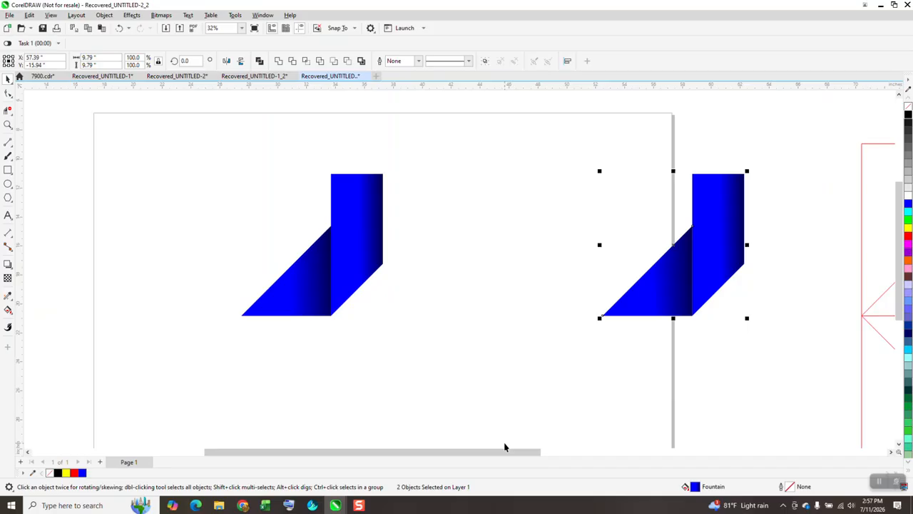
Step: Group the original two pieces and create three copies rotated in 90-degree increments around the design's centre to form a pinwheel
left_click_drag(210, 157, 470, 363)
key("ctrl+g")
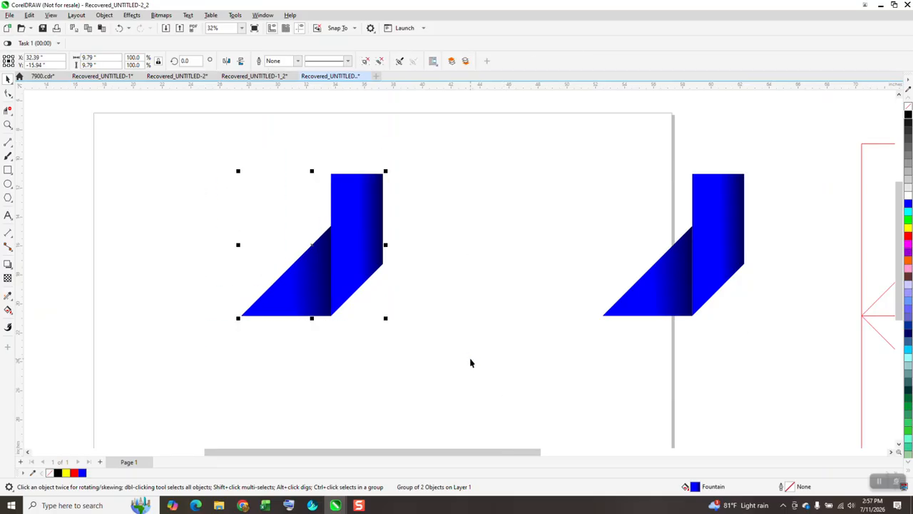
left_click(187, 60)
type("90")
key("Return")
key("ctrl+r")
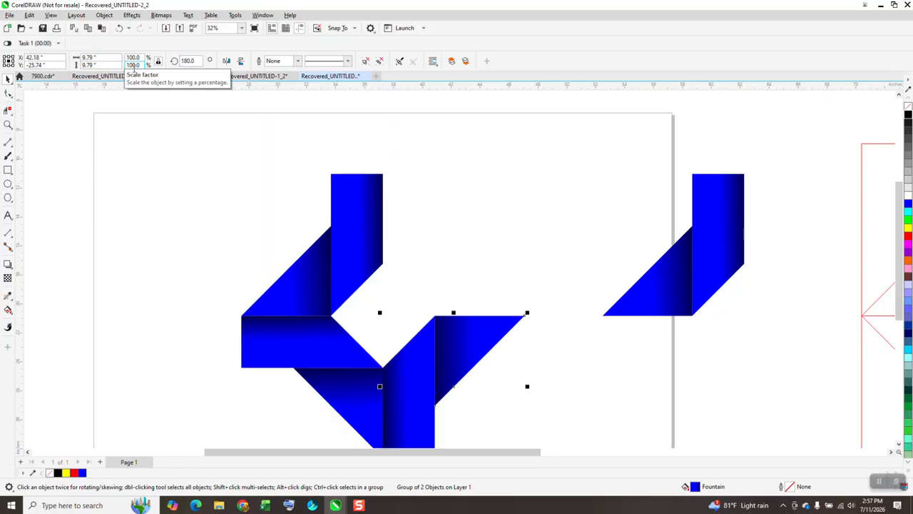
key("ctrl+r")
Step: Ungroup the four arms of the pinwheel into separate pieces
scroll(216, 149, "down", 1)
left_click_drag(220, 141, 448, 418)
left_click(104, 15)
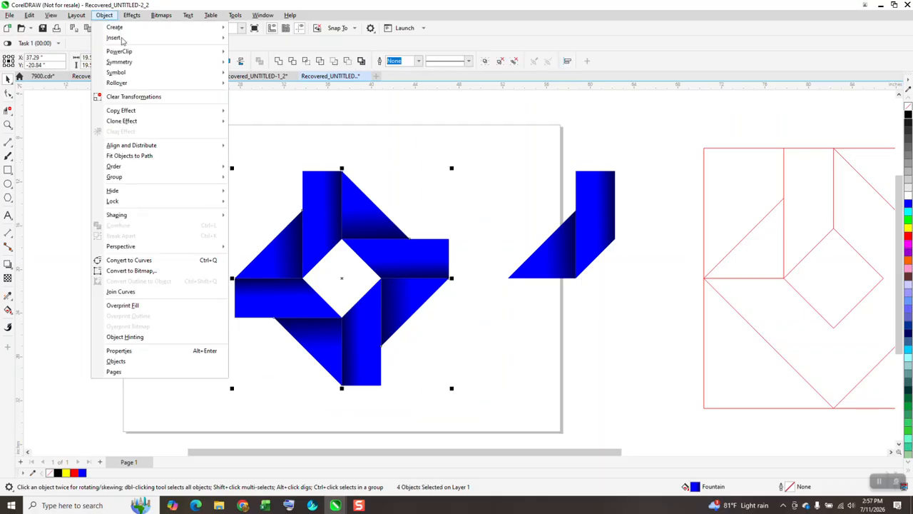
mouse_move(123, 178)
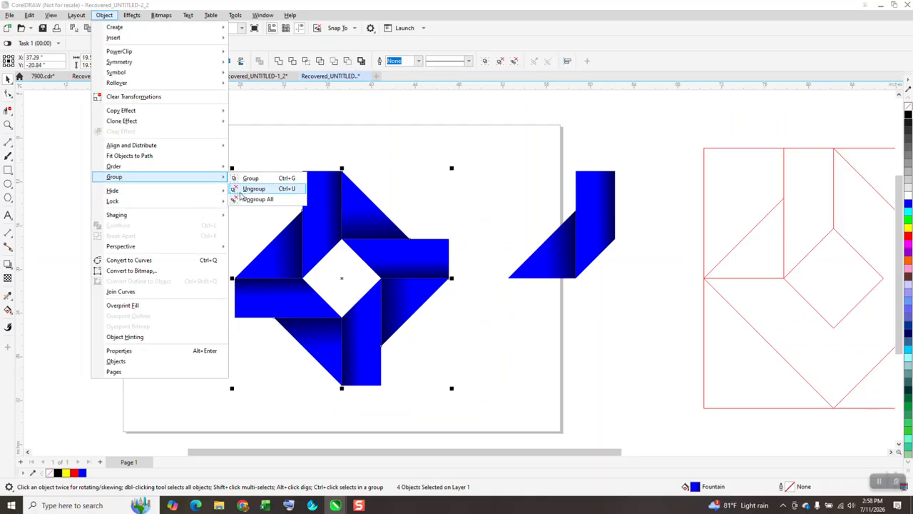
left_click(249, 187)
Step: Recolour the blue ends of the fountain fills to red on the upper-right arm's triangle and horizontal band
left_click(361, 226)
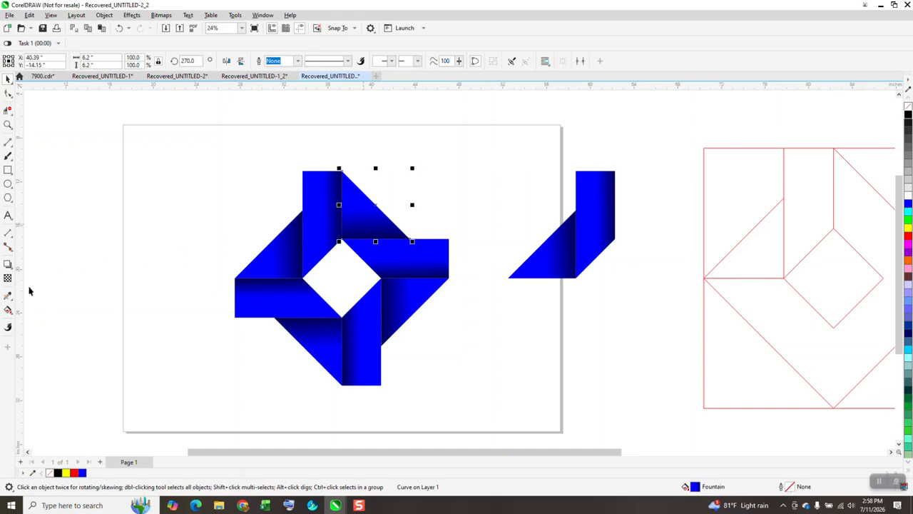
left_click(7, 310)
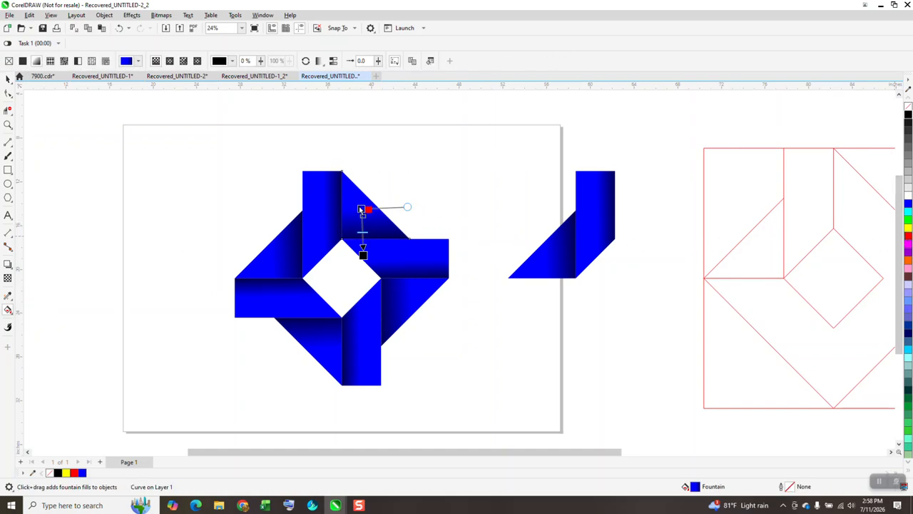
left_click_drag(361, 209, 362, 210)
left_click(414, 251)
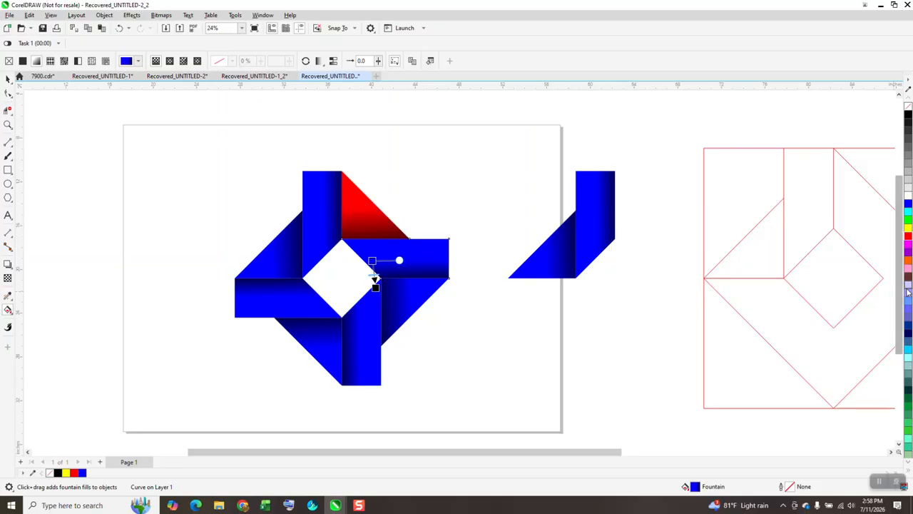
left_click_drag(908, 241, 406, 264)
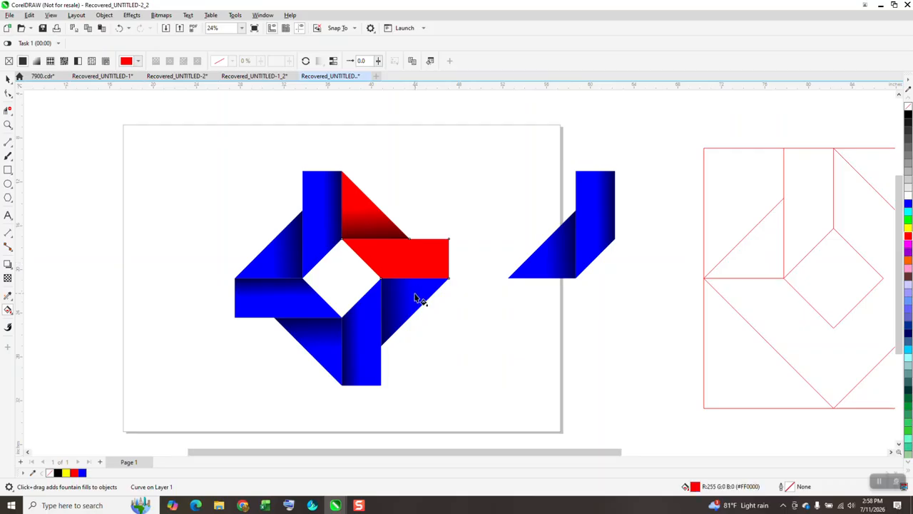
left_click(119, 29)
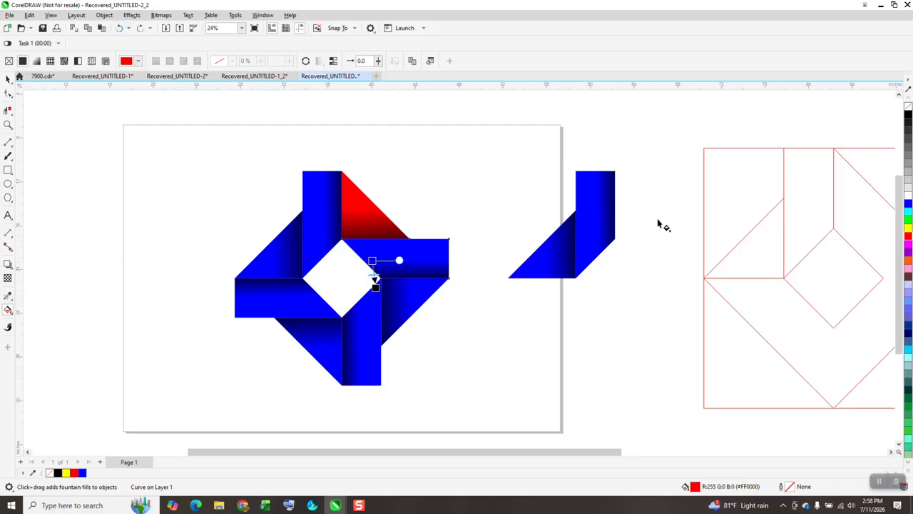
left_click_drag(907, 243, 374, 260)
Step: Recolour the blue ends of the fountain fills to green on the lower-right arm's triangle and vertical band
left_click(401, 296)
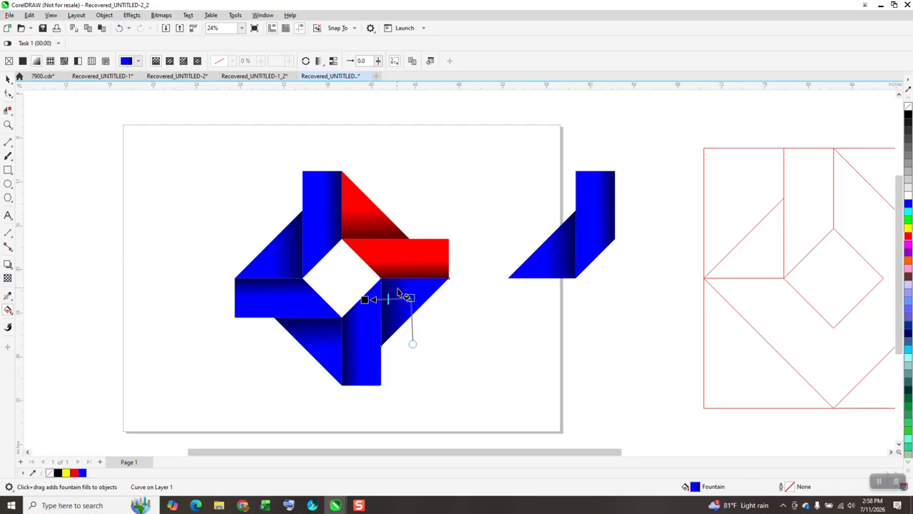
left_click_drag(908, 230, 411, 298)
left_click(366, 352)
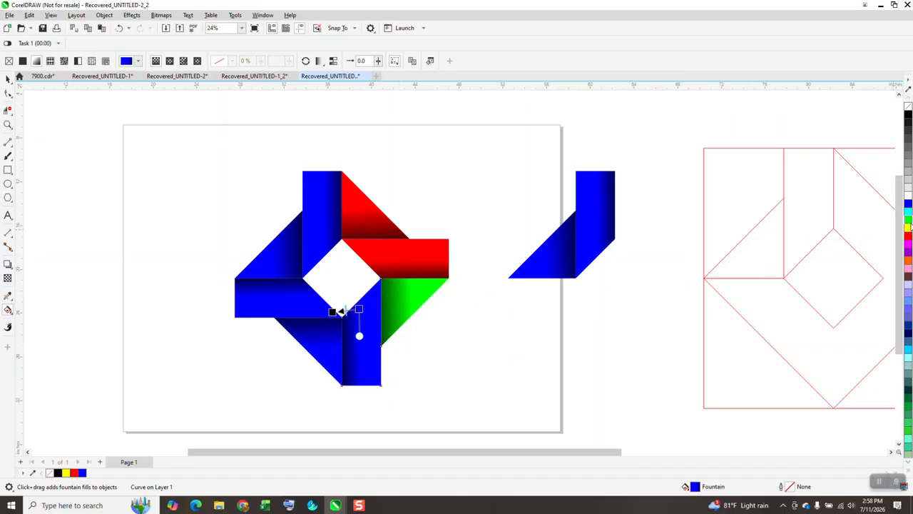
left_click_drag(909, 227, 360, 338)
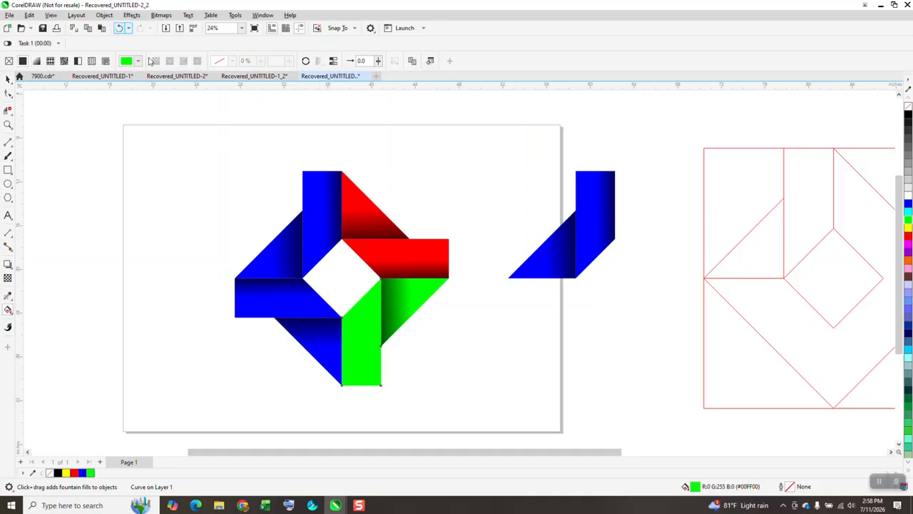
left_click(120, 28)
left_click_drag(907, 224, 360, 312)
Step: Recolour the blue ends of the fountain fills to magenta on the lower-left arm's triangle and horizontal band
left_click(318, 304)
left_click_drag(908, 249, 326, 349)
left_click(308, 277)
left_click_drag(909, 249, 314, 316)
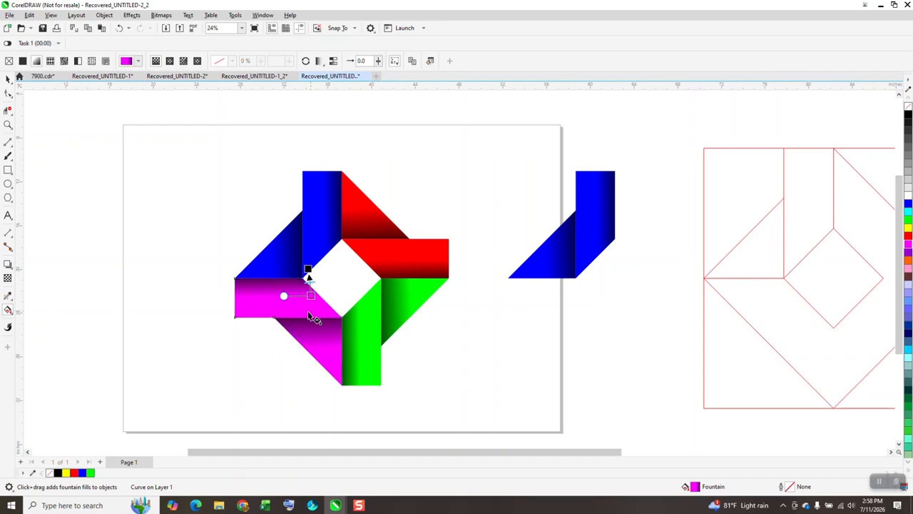
Step: Move all eight pieces of the multicoloured pinwheel about 25 inches to the left
left_click(8, 79)
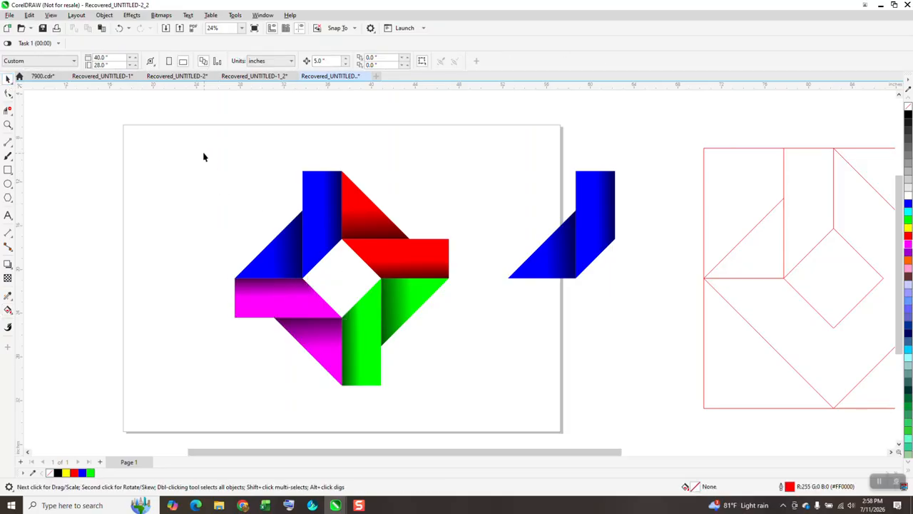
left_click_drag(428, 371, 464, 420)
key("Left")
key("Left")
key("Left")
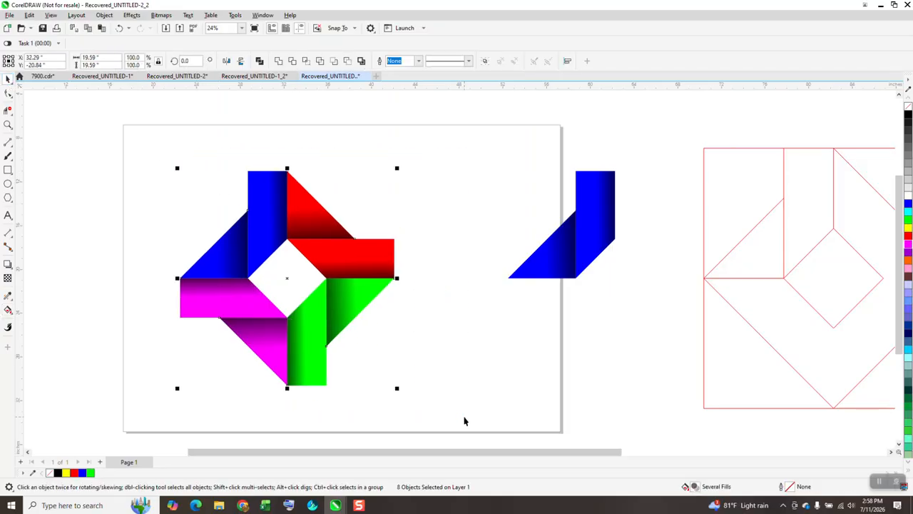
key("Left")
key("Left")
Step: Move the spare blue arm about 25 inches left onto the page and turn its pieces into unfilled shapes with black outlines
left_click_drag(648, 147, 388, 330)
key("Left")
key("Left")
key("Left")
key("Left")
key("Left")
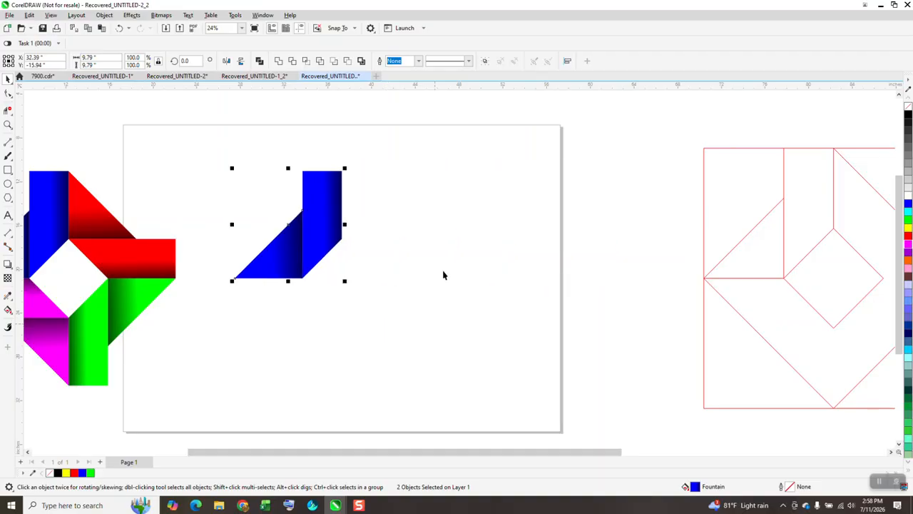
left_click(908, 107)
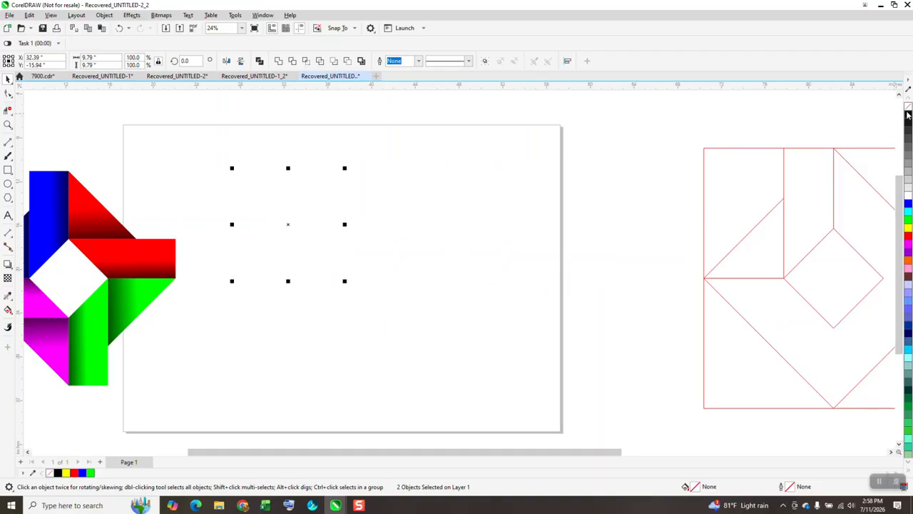
right_click(909, 115)
Step: Select the upper-left corner node of the outlined vertical band and open the Corners settings
left_click(7, 125)
left_click_drag(265, 147, 401, 240)
key("F10")
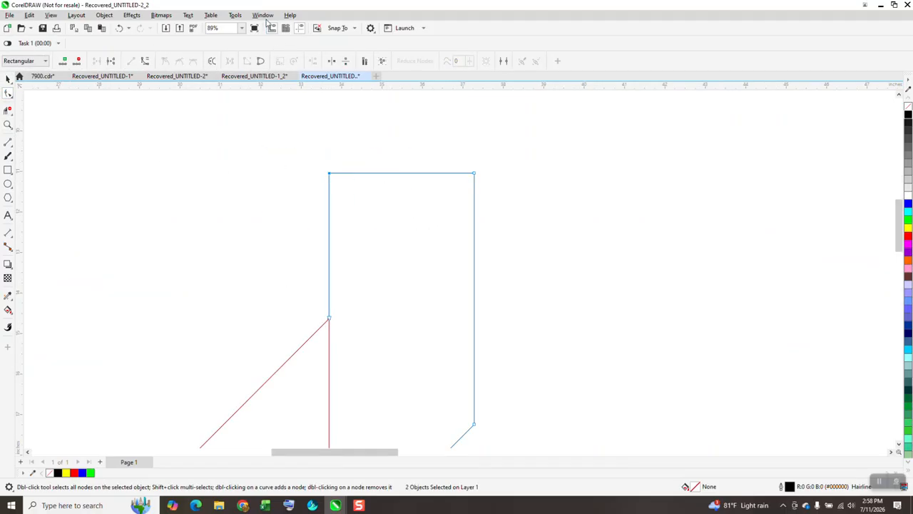
left_click(263, 15)
mouse_move(283, 142)
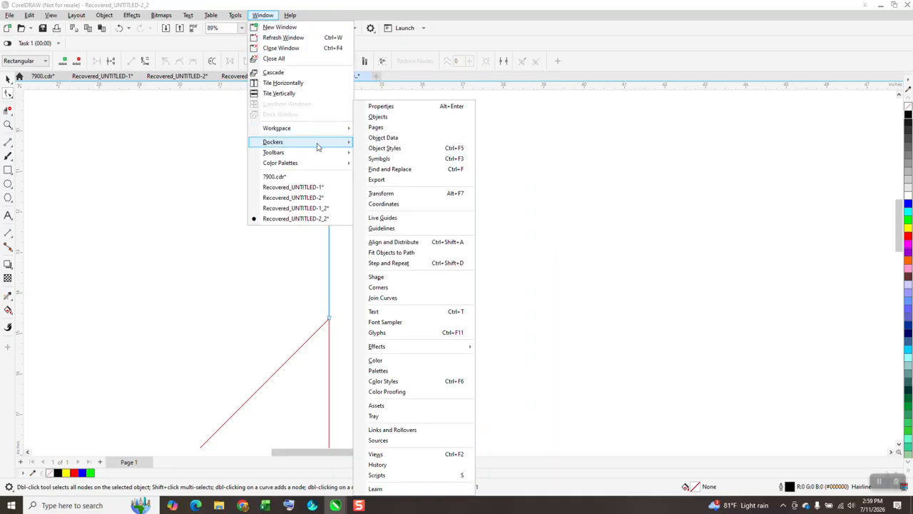
left_click(391, 288)
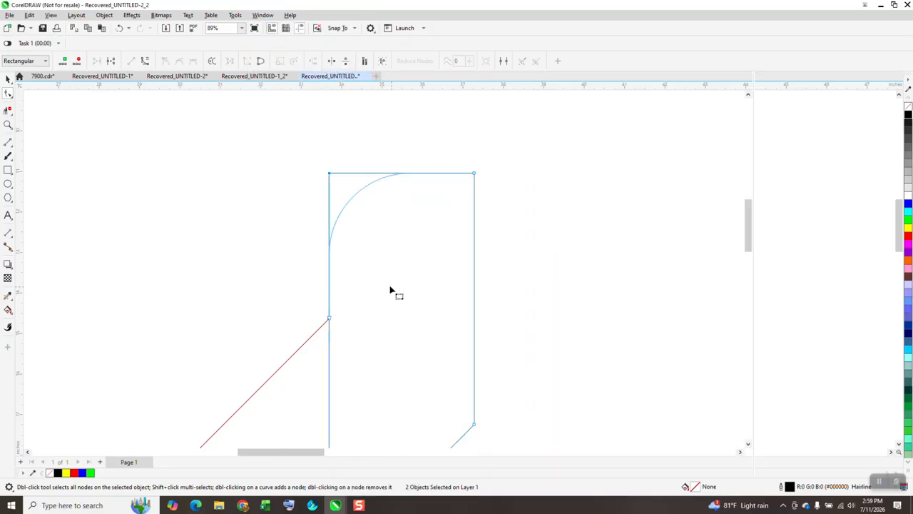
Step: Try a 2-inch fillet on the vertical band's upper-left corner and undo it
left_click(12, 79)
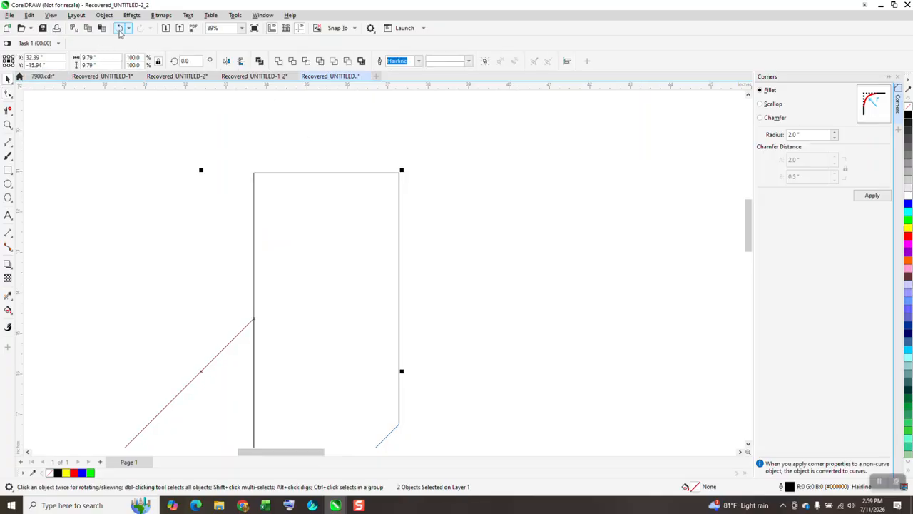
left_click(119, 27)
left_click(141, 29)
left_click(8, 93)
left_click_drag(245, 158, 366, 254)
left_click(872, 195)
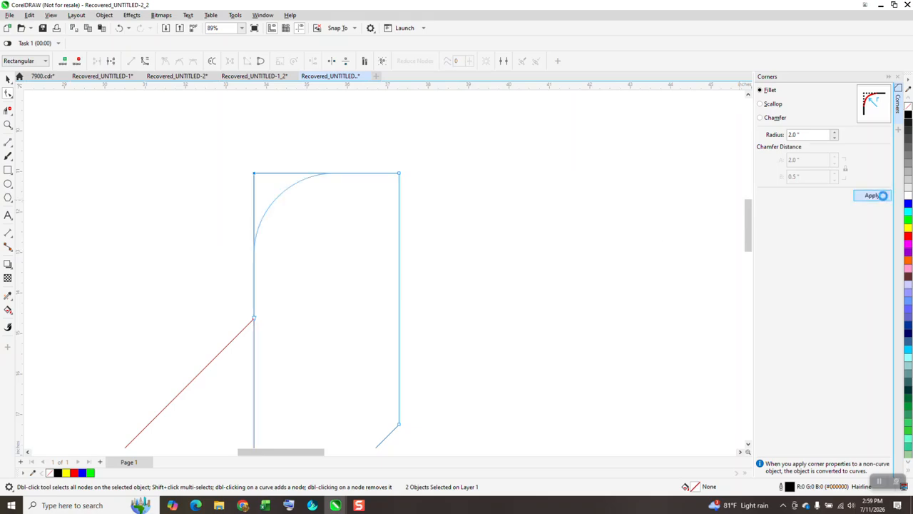
left_click(119, 28)
Step: Round the vertical band's upper-left corner with a 3-inch fillet
left_click(784, 134)
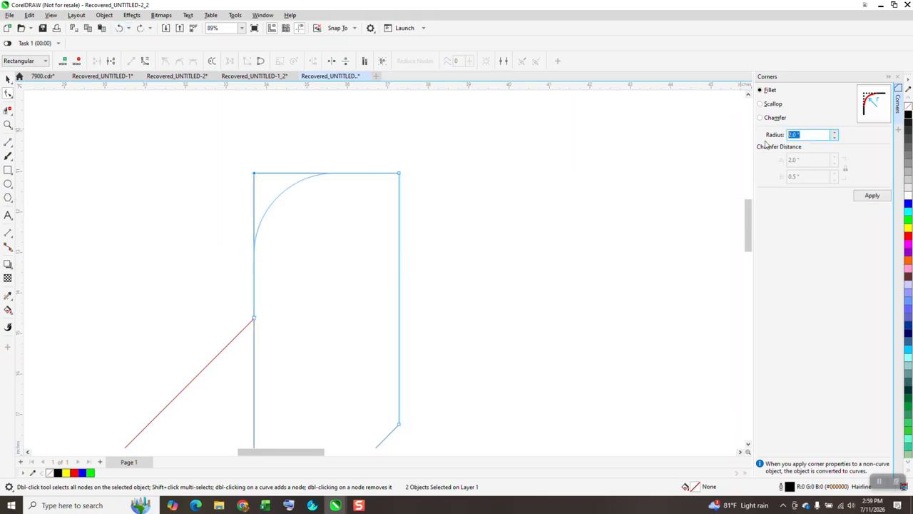
left_click(868, 199)
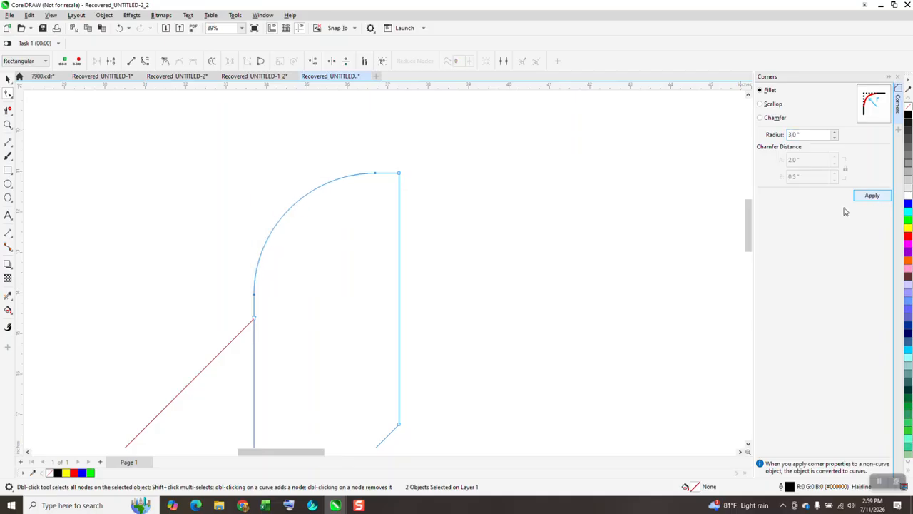
scroll(189, 122, "down", 4)
left_click(8, 79)
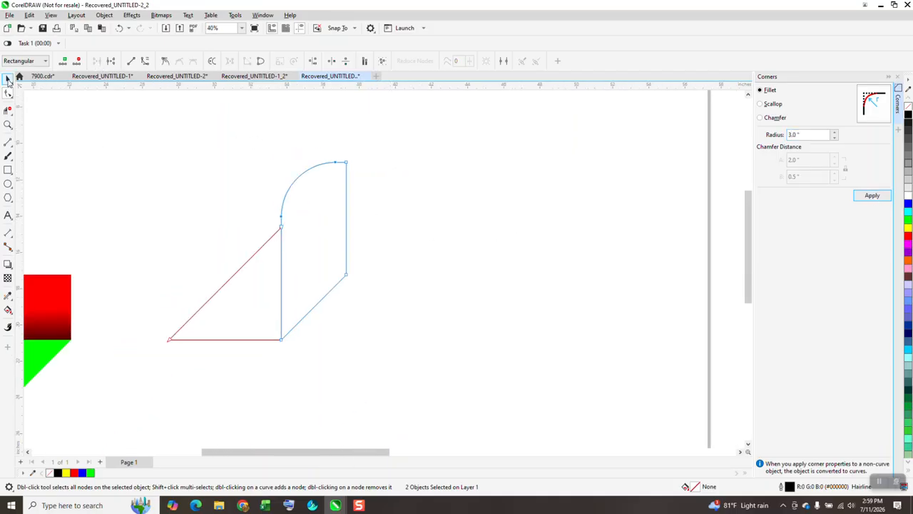
Step: Copy the blue-to-black fountain fill from the multicoloured pinwheel's blue arm onto the outlined triangle and rounded band with the attributes eyedropper
left_click(8, 310)
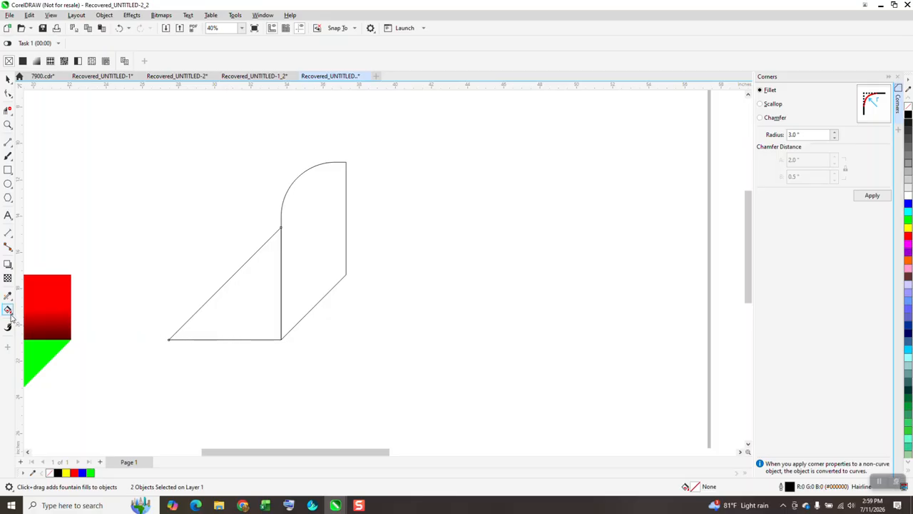
left_click(13, 314)
scroll(242, 314, "down", 2)
scroll(275, 305, "down", 1)
left_click(8, 80)
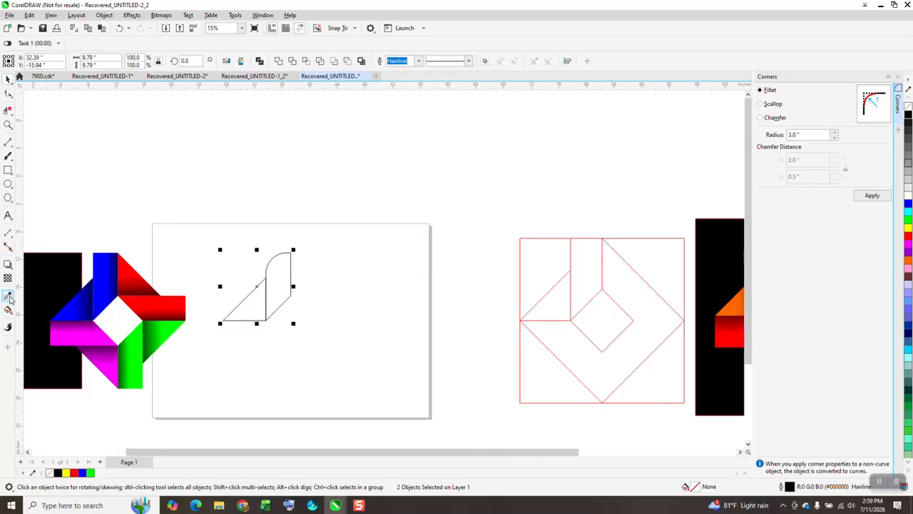
left_click(7, 296)
left_click(84, 303)
left_click(239, 309)
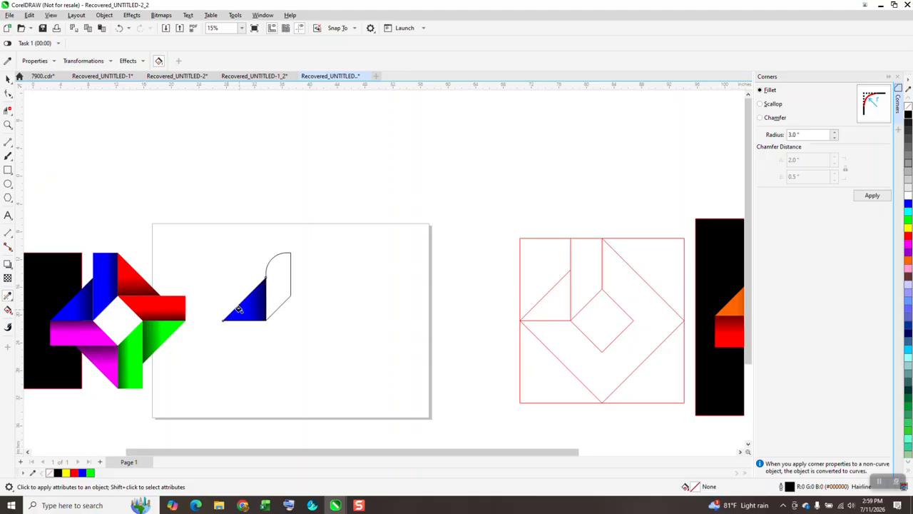
left_click(279, 294)
Step: Group the rounded arm's two pieces and create three copies rotated in 90-degree increments around the design's centre to form a pinwheel
left_click(8, 79)
left_click_drag(206, 209, 342, 393)
key("ctrl+g")
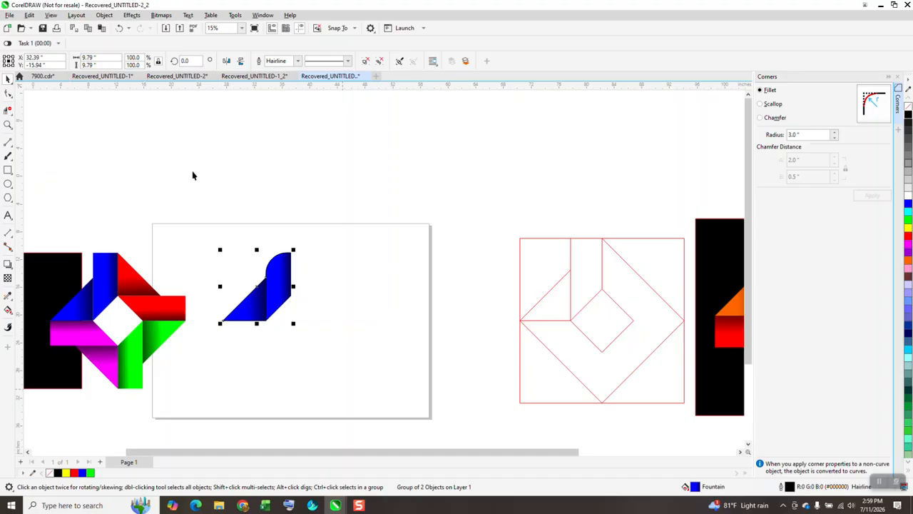
double_click(187, 61)
key("Return")
key("ctrl+r")
key("ctrl+r")
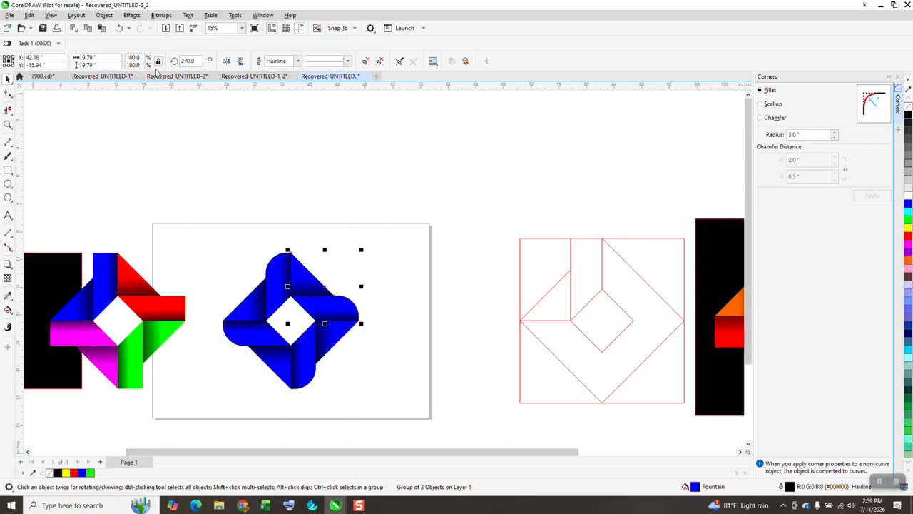
Step: Move the multicoloured pinwheel slightly right, closer to the rounded one, and delete the black construction square behind it
scroll(283, 185, "down", 1)
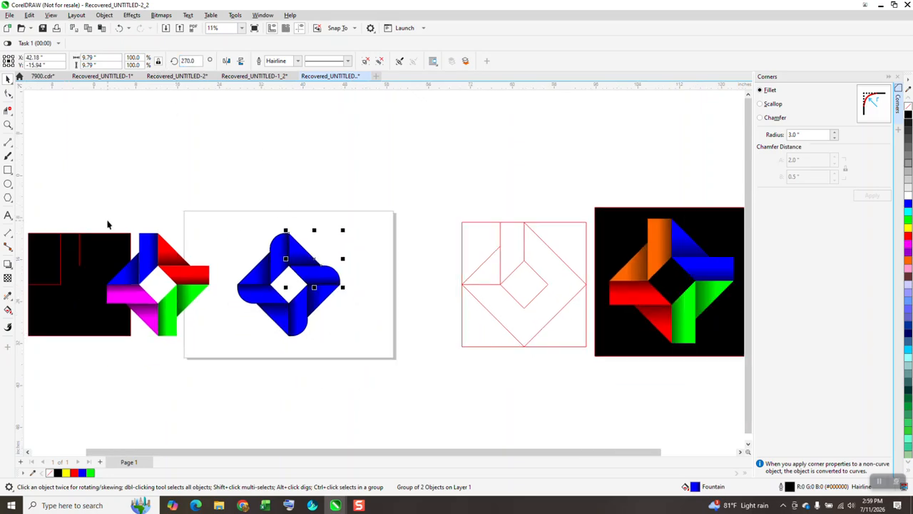
left_click_drag(212, 357, 215, 357)
left_click_drag(161, 285, 184, 288)
left_click_drag(124, 268, 152, 131)
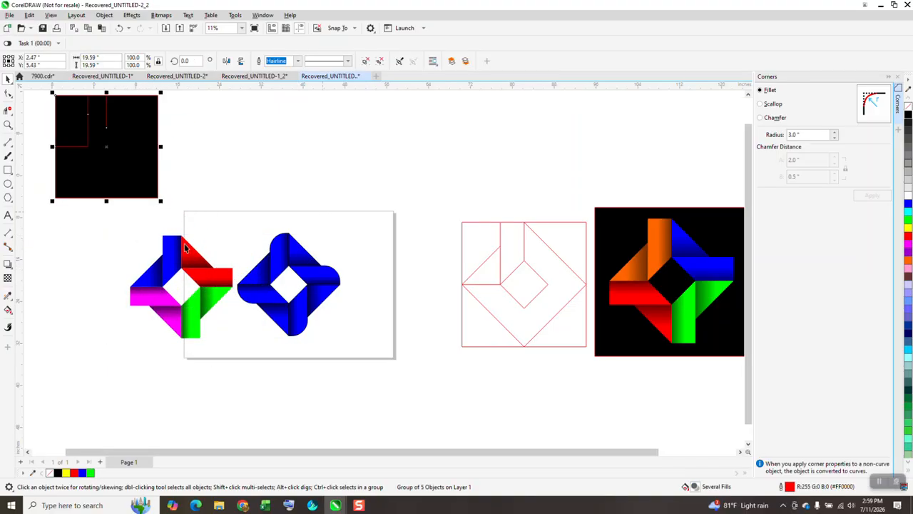
key("Delete")
Step: Add a dark grey (#1A1A1A) rectangle about 45 by 31 inches as a backdrop behind both pinwheels
left_click(7, 171)
left_click_drag(123, 212, 360, 371)
left_click(908, 115)
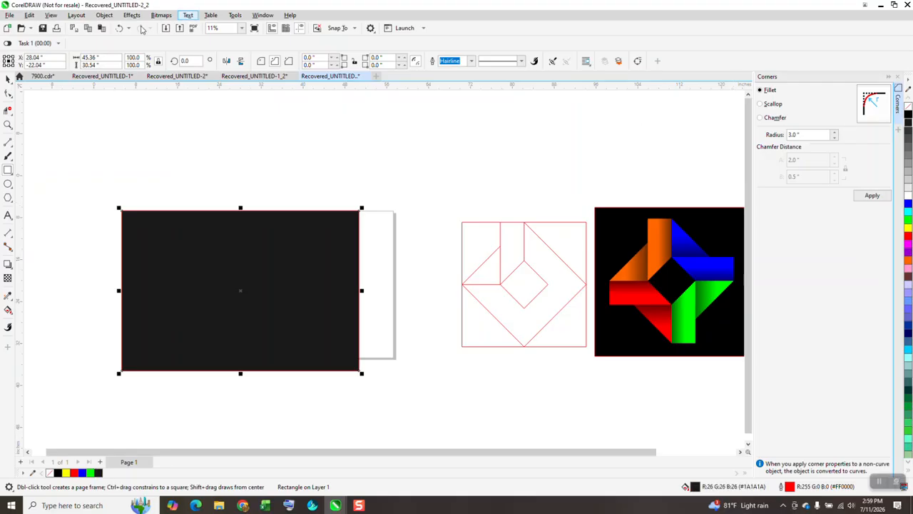
left_click(105, 15)
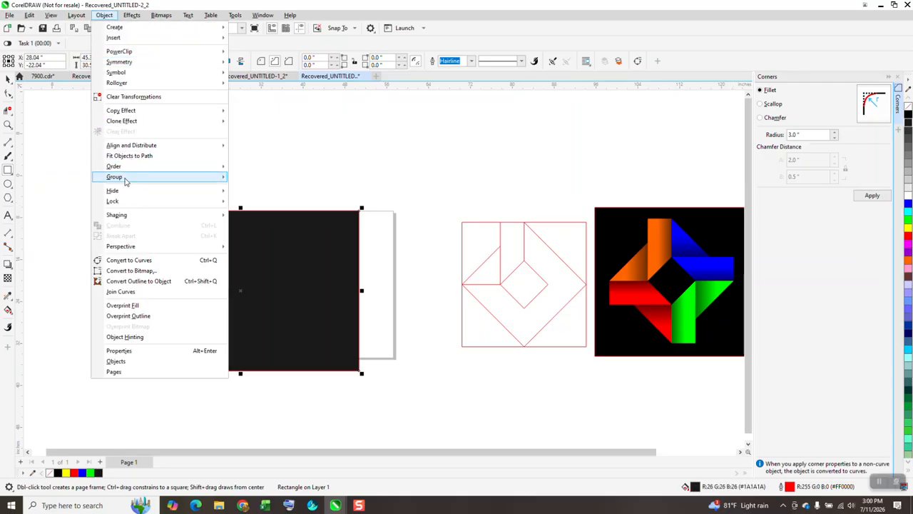
mouse_move(214, 166)
left_click(253, 179)
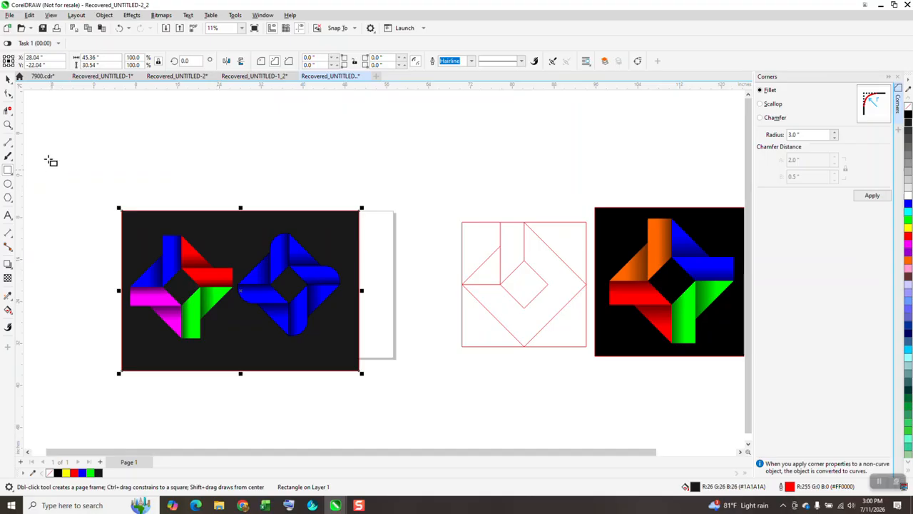
left_click(8, 124)
left_click_drag(98, 177, 429, 396)
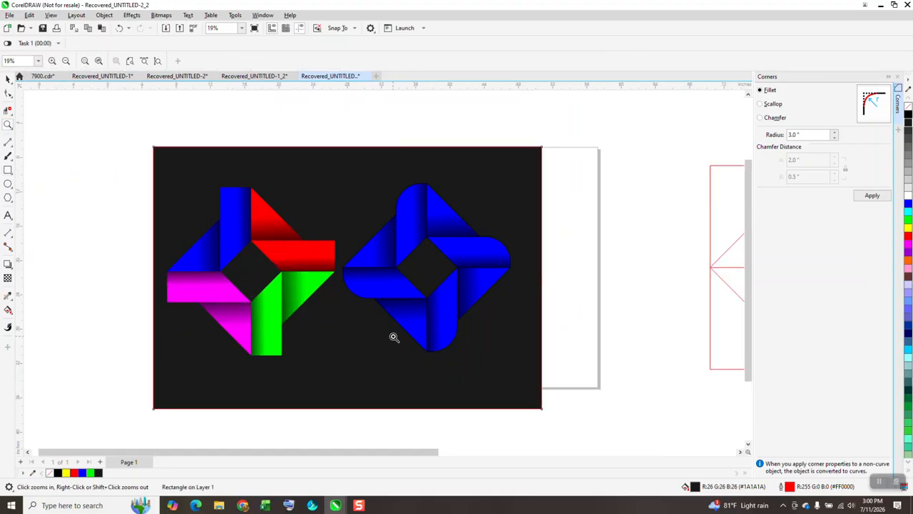
scroll(370, 334, "down", 1)
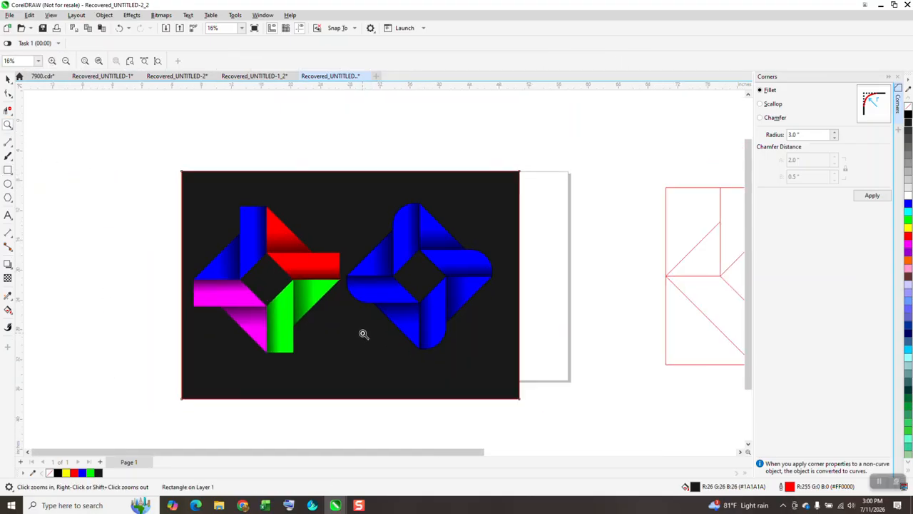